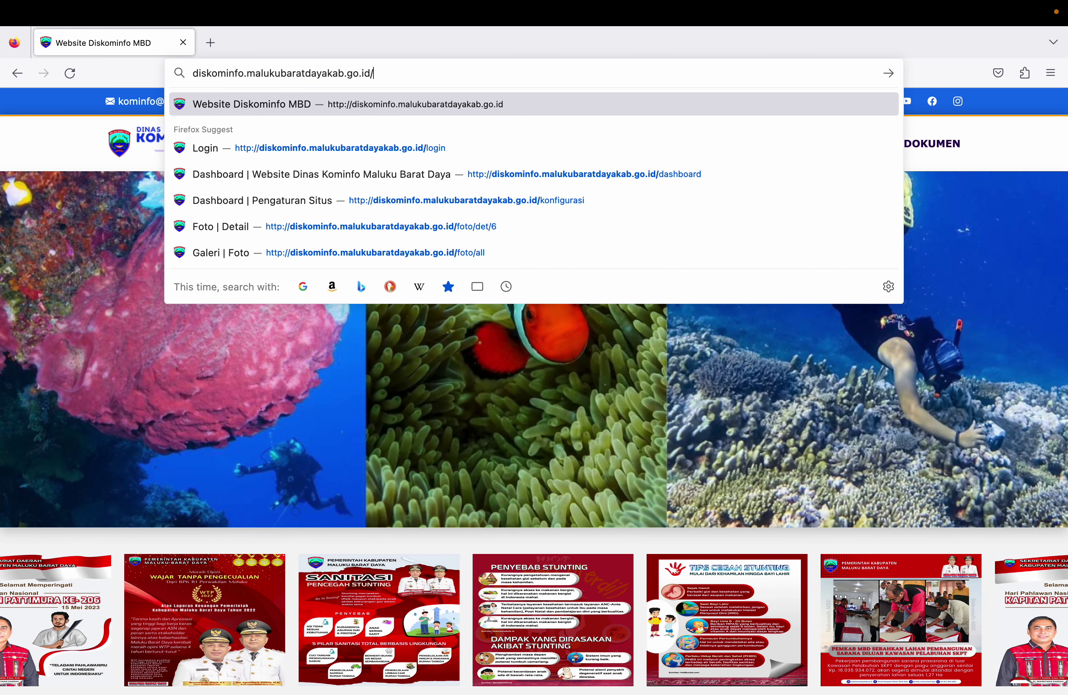
Step: Log in at /login with the saved administrator credentials, then expand the KONFIGURASI menu
{"action": "type", "text": "/login"}
{"action": "key", "text": "Return"}
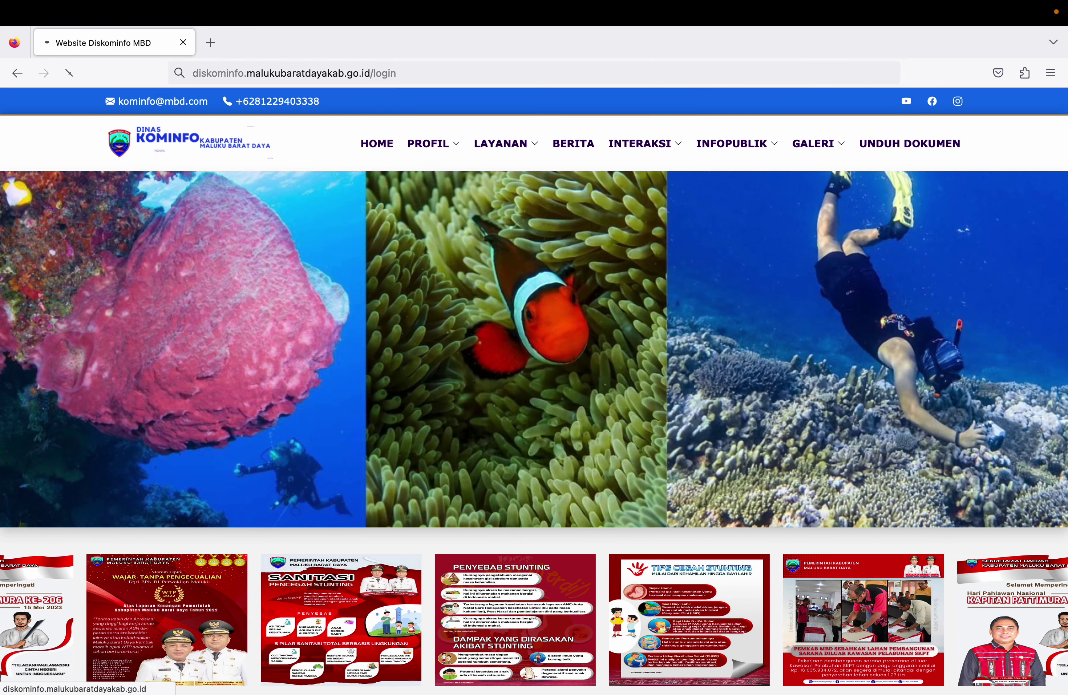
{"action": "type", "text": "admin"}
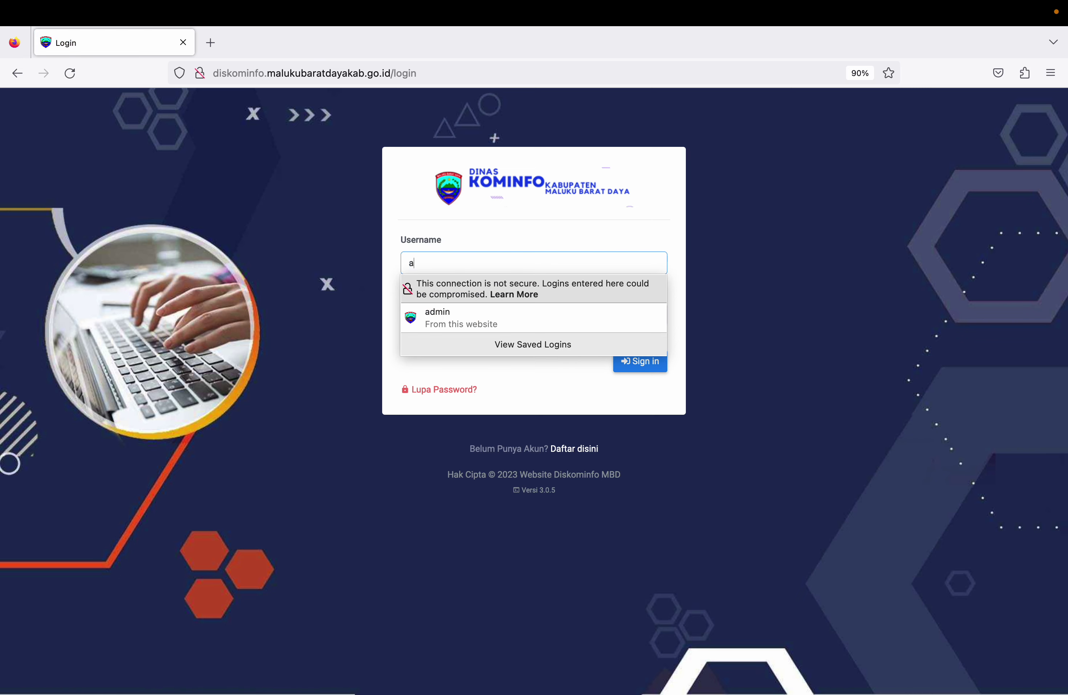
{"action": "key", "text": "Tab"}
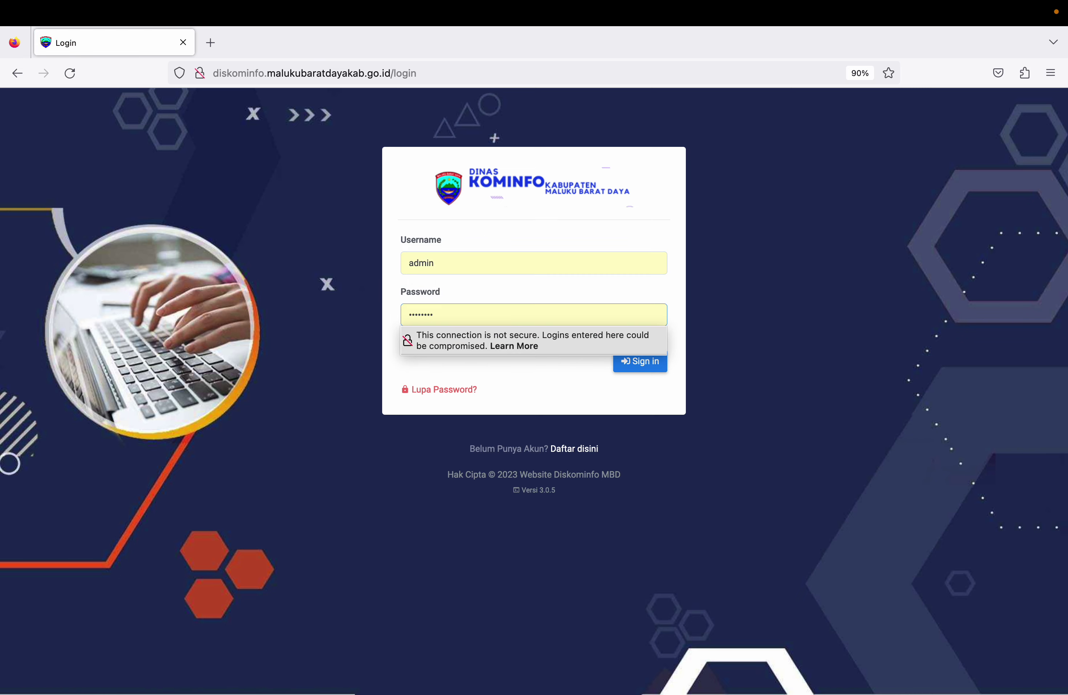
{"action": "left_click", "coordinate": [645, 367]}
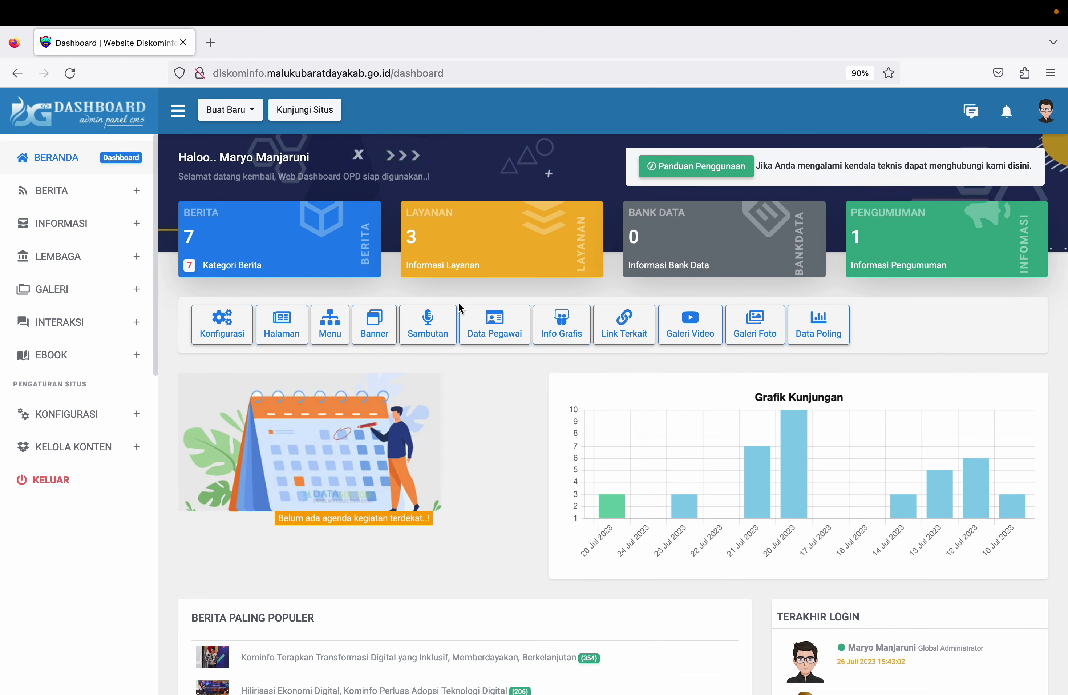
{"action": "left_click", "coordinate": [82, 416]}
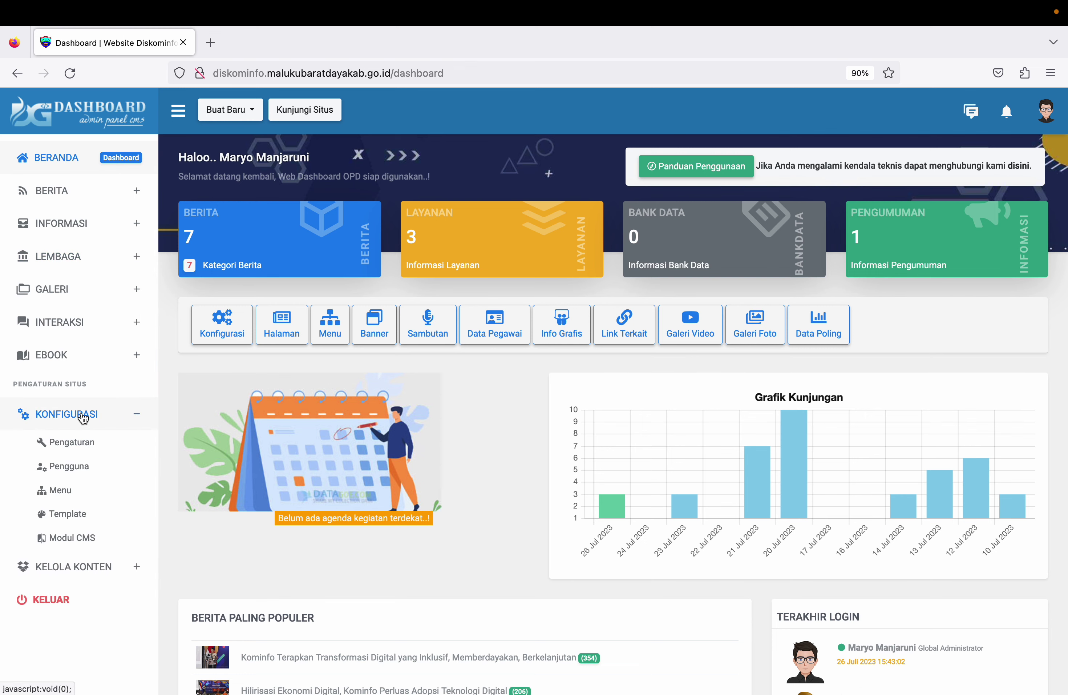
Step: Open Pengaturan and browse the Identitas, Konten, Sosial Media and Pemberitahuan tabs, ending on Identitas
{"action": "left_click", "coordinate": [79, 445]}
{"action": "left_click_drag", "start_coordinate": [306, 269], "coordinate": [239, 256]}
{"action": "left_click", "coordinate": [320, 274]}
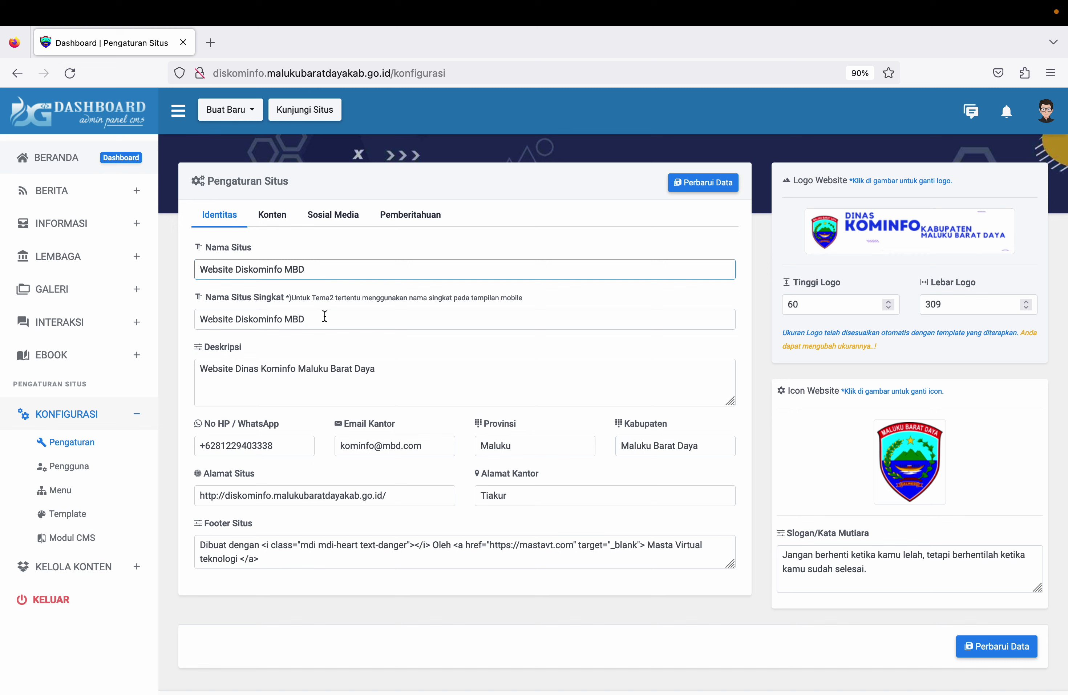
{"action": "left_click", "coordinate": [274, 220]}
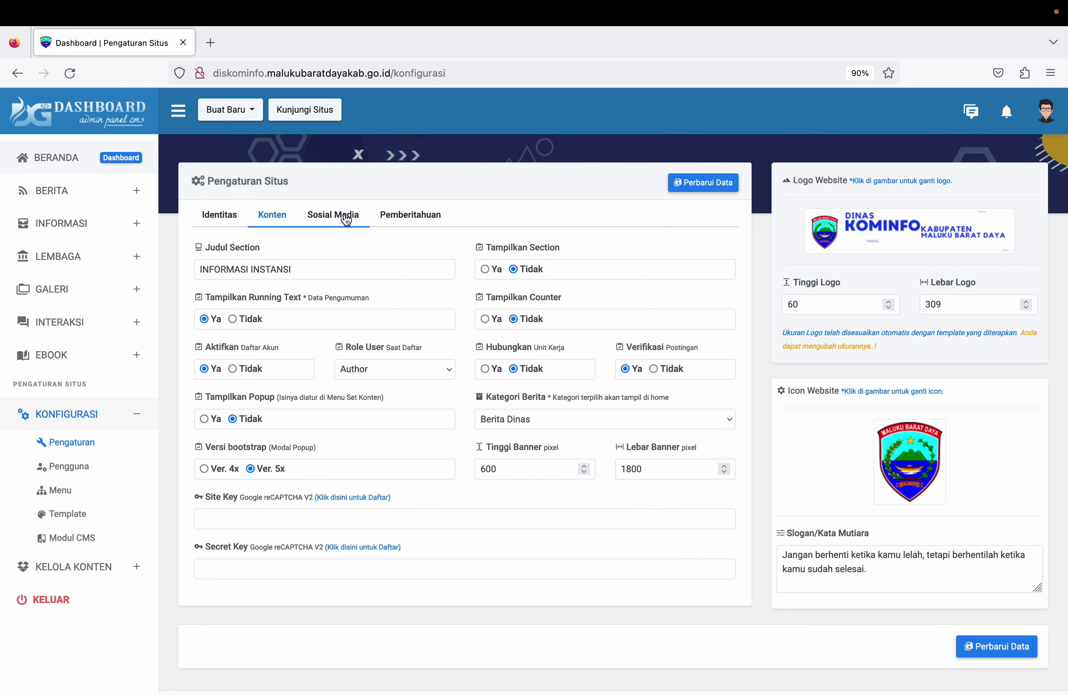
{"action": "left_click", "coordinate": [347, 219]}
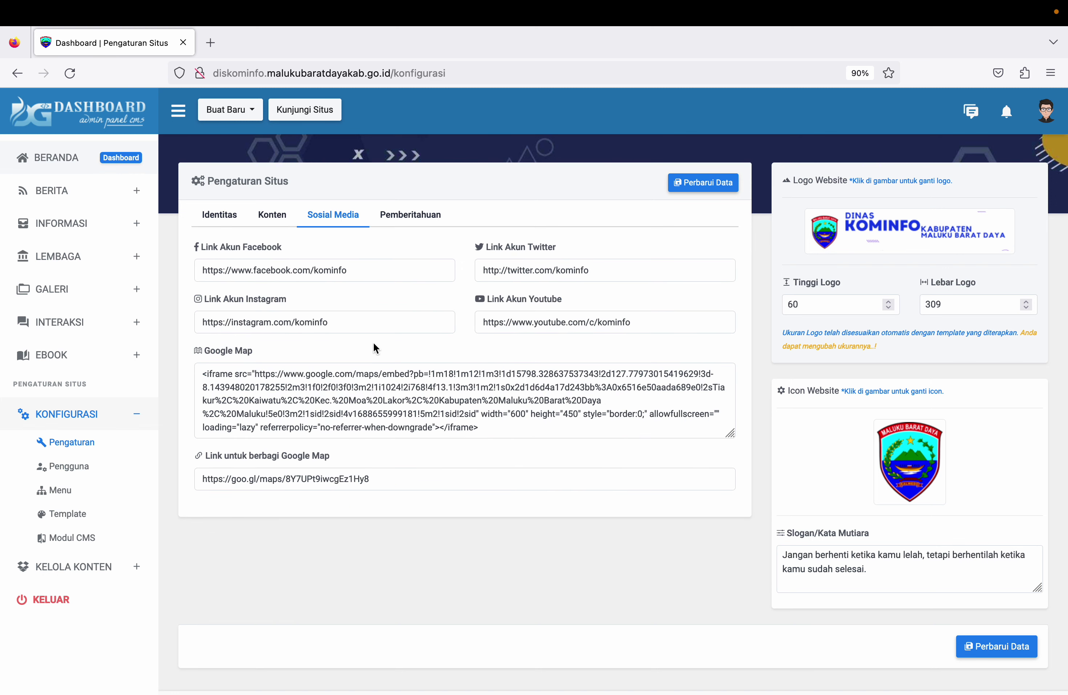
{"action": "left_click", "coordinate": [430, 221]}
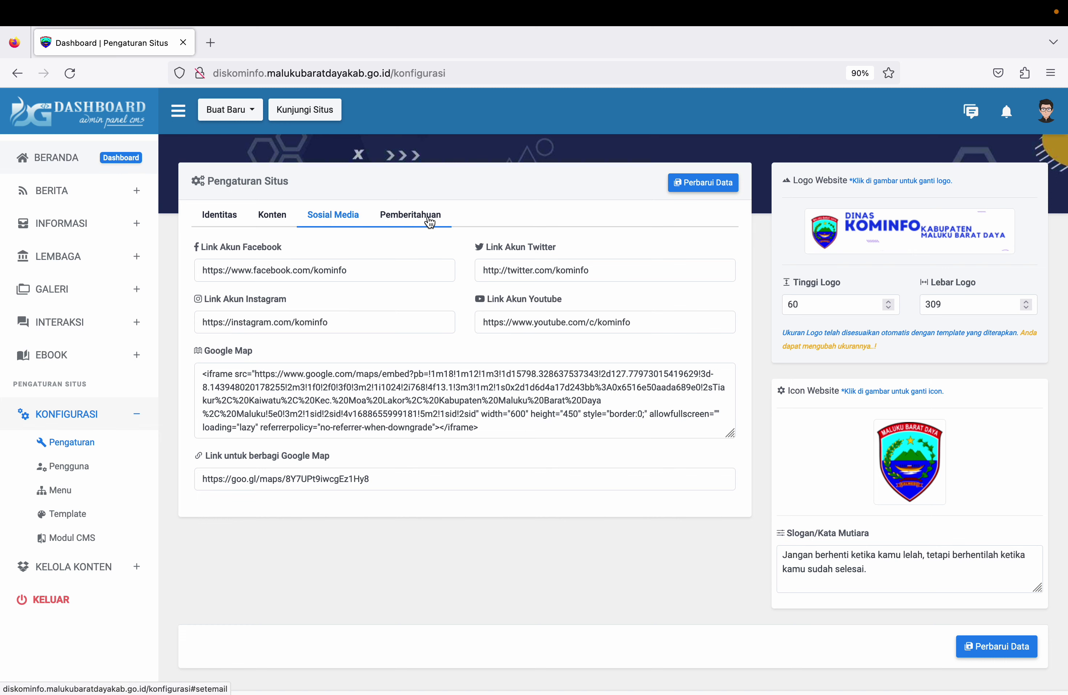
{"action": "left_click", "coordinate": [220, 221]}
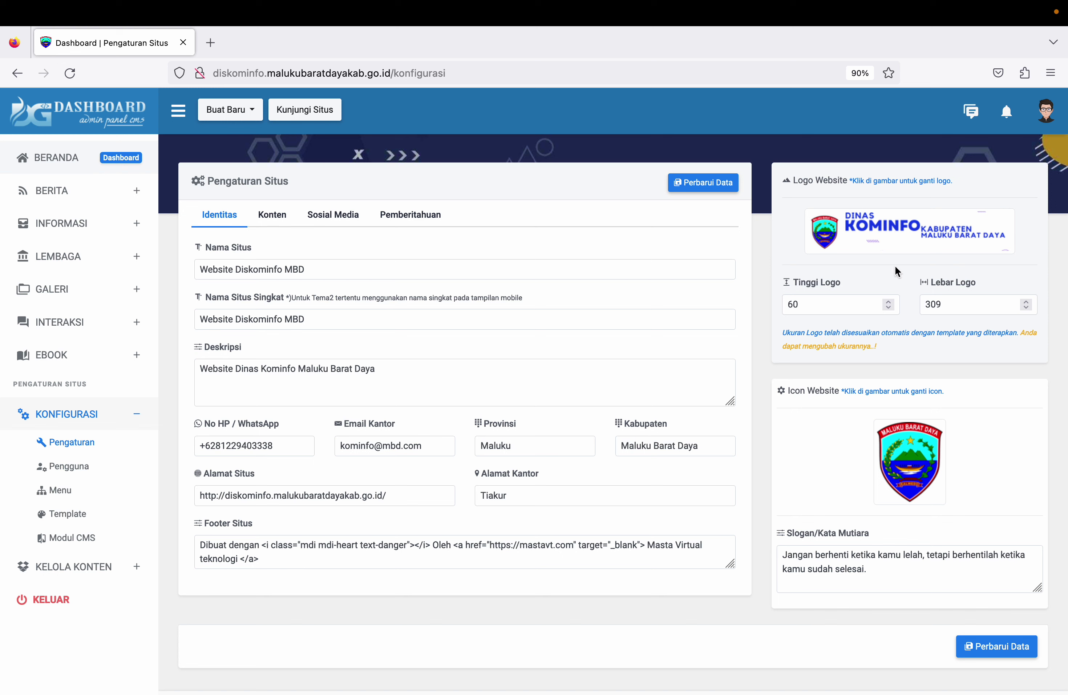
Step: Check the logo height and width, open and close Ganti Logo Website, then expand KELOLA KONTEN
{"action": "left_click", "coordinate": [848, 307]}
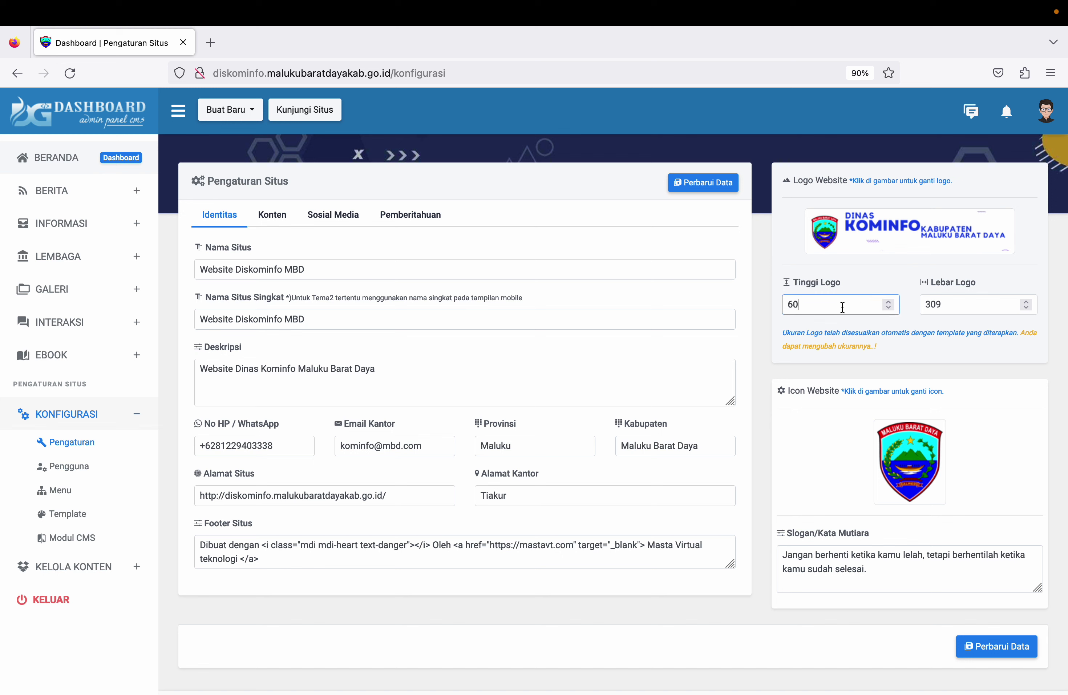
{"action": "left_click", "coordinate": [962, 305]}
{"action": "left_click", "coordinate": [907, 231]}
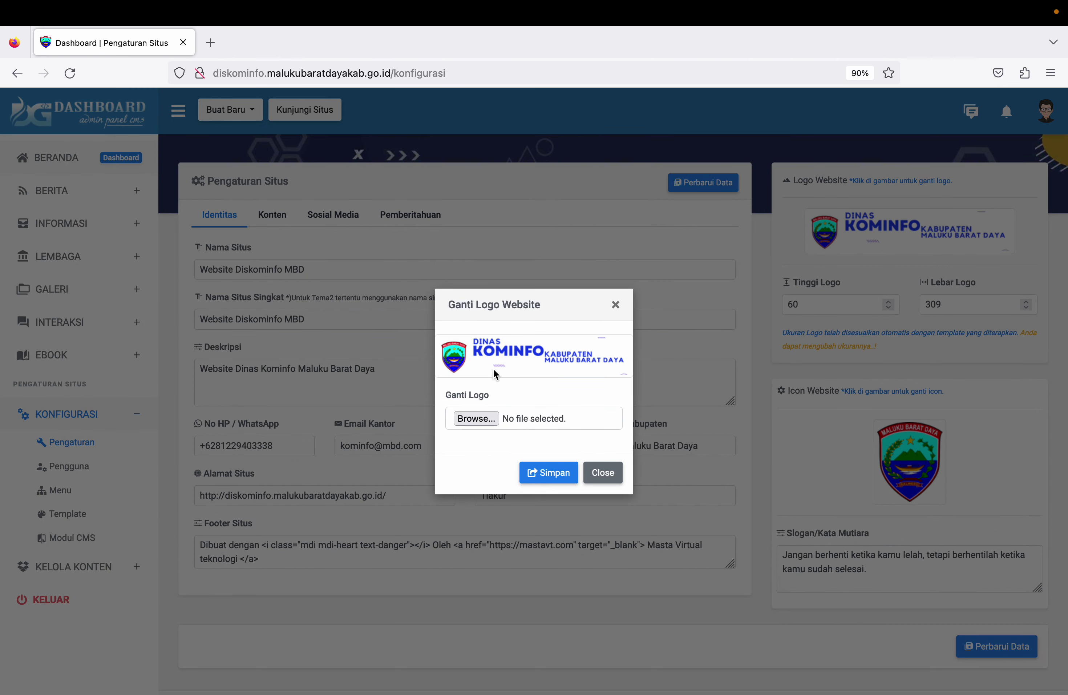
{"action": "left_click", "coordinate": [602, 472]}
{"action": "left_click", "coordinate": [74, 566]}
{"action": "scroll", "coordinate": [79, 452], "scroll_direction": "down", "scroll_amount": 2}
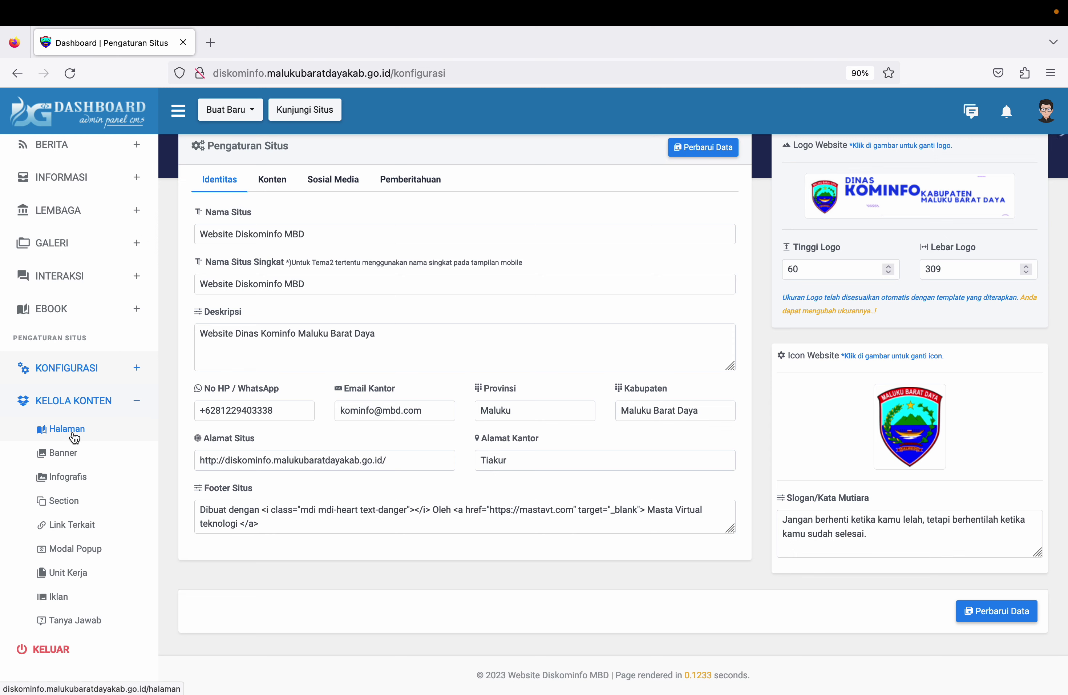
Step: Open Halaman, open and cancel editing the RPJPD page, then bring up its Ganti Cover dialog
{"action": "left_click", "coordinate": [72, 431]}
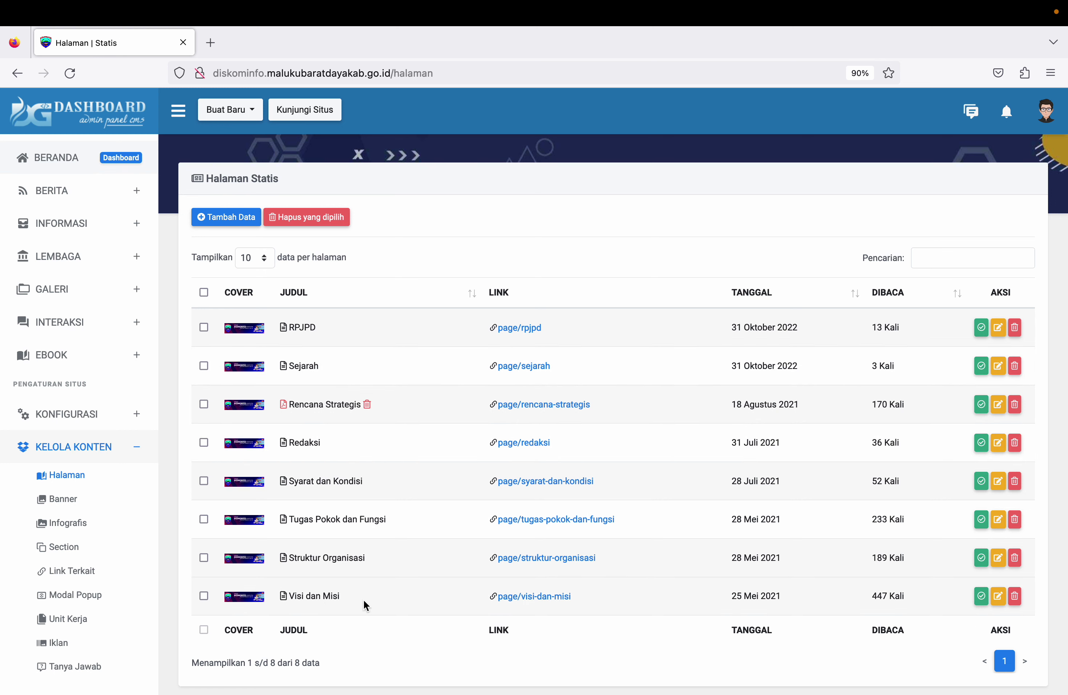
{"action": "left_click", "coordinate": [998, 327]}
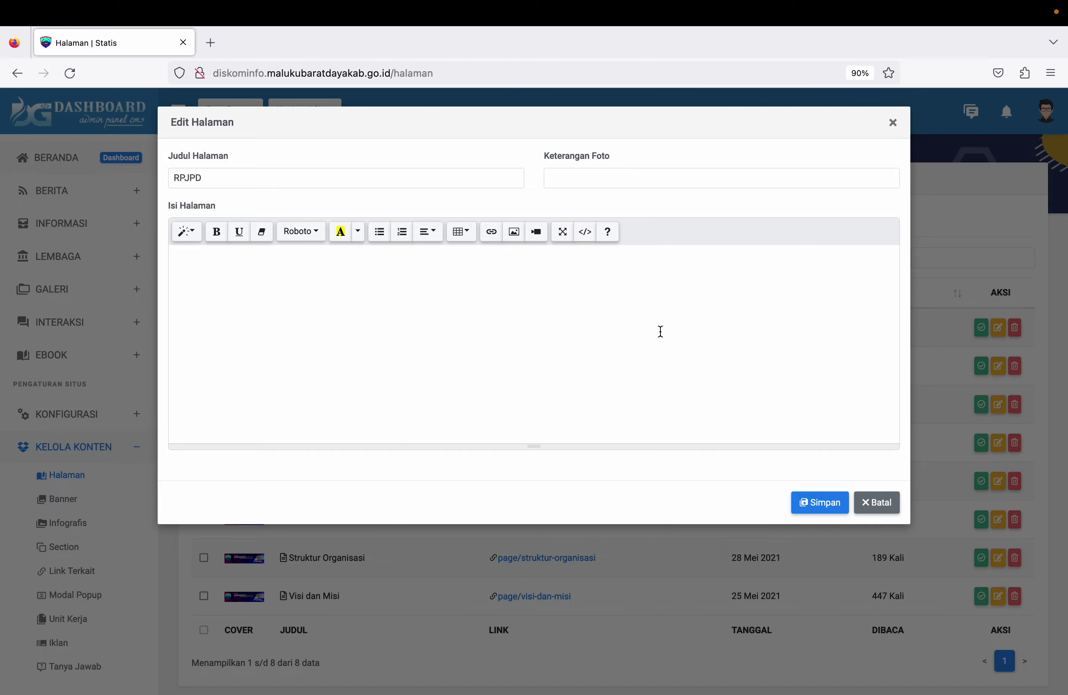
{"action": "left_click", "coordinate": [634, 173]}
{"action": "left_click", "coordinate": [883, 509]}
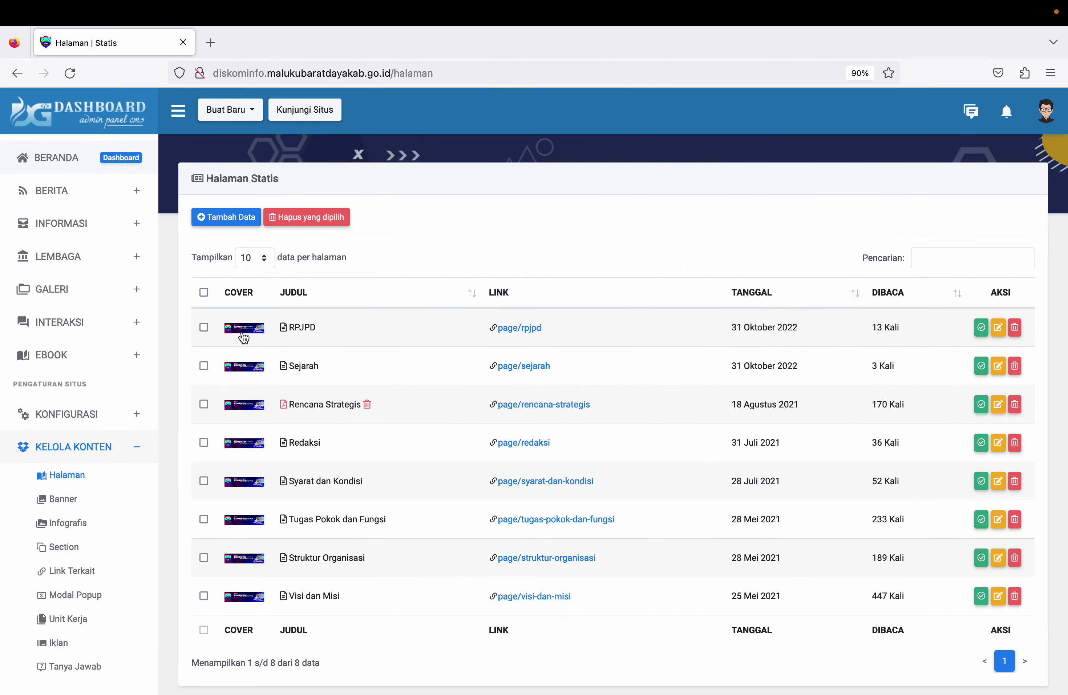
{"action": "left_click", "coordinate": [244, 333]}
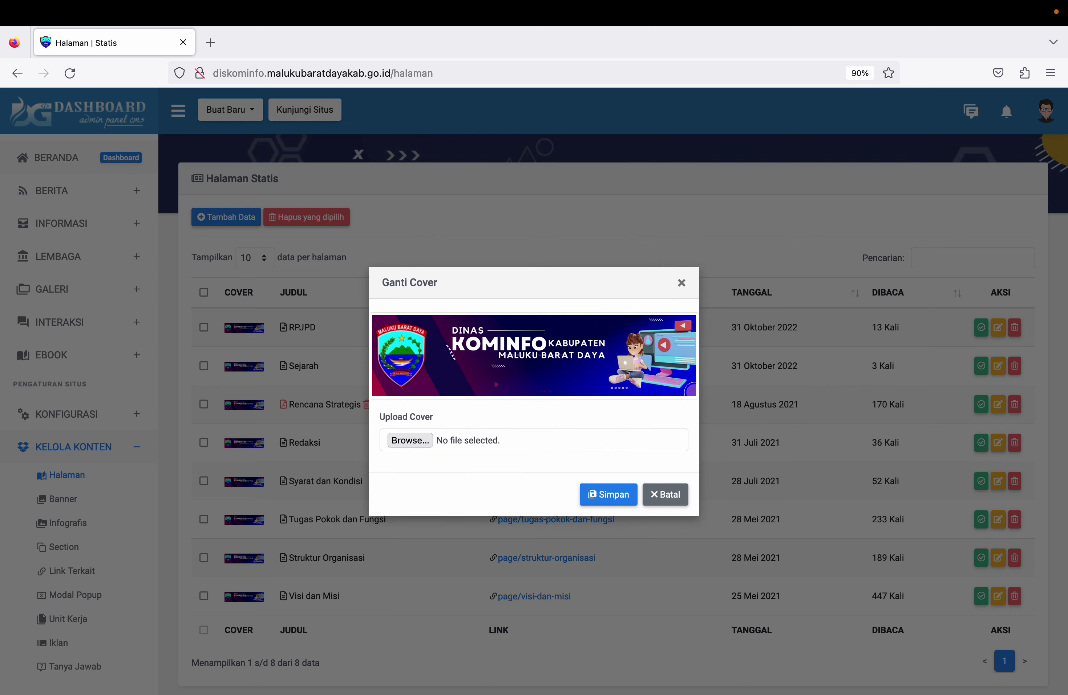
Step: Cancel the cover change, return to the main menu settings, and launch Kunjungi Situs in a new tab
{"action": "left_click", "coordinate": [673, 504]}
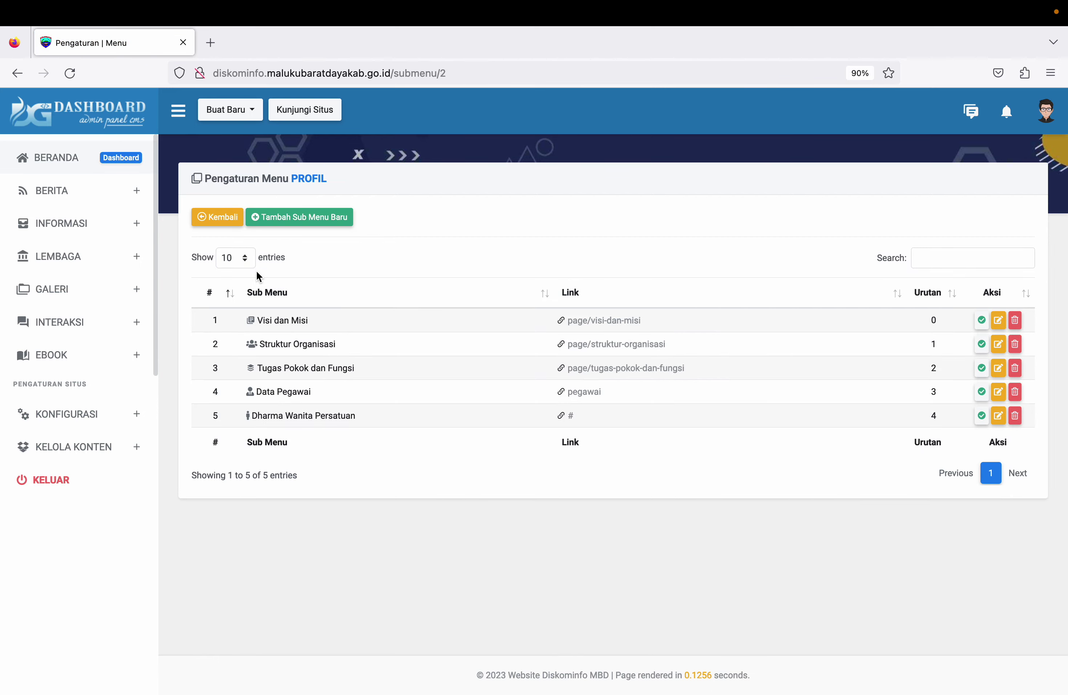
{"action": "left_click", "coordinate": [227, 216]}
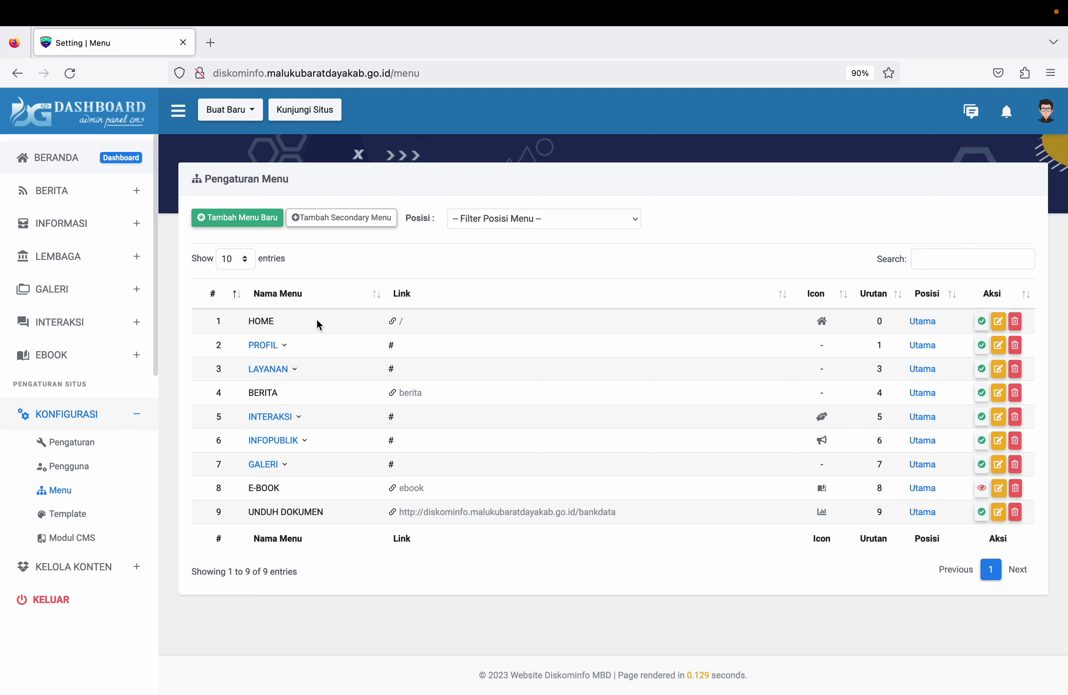
{"action": "left_click", "coordinate": [305, 110]}
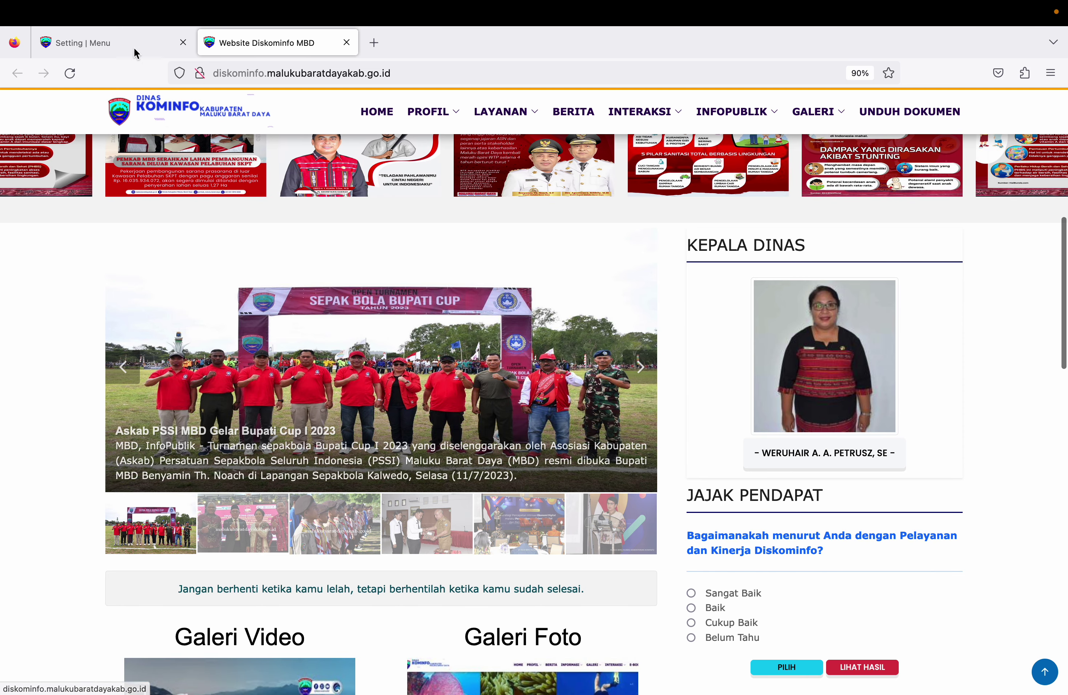
Step: Back in the admin tab, open LEMBAGA > Sambutan Kepala and open then close the leader photo upload
{"action": "left_click", "coordinate": [133, 45]}
{"action": "left_click", "coordinate": [107, 258]}
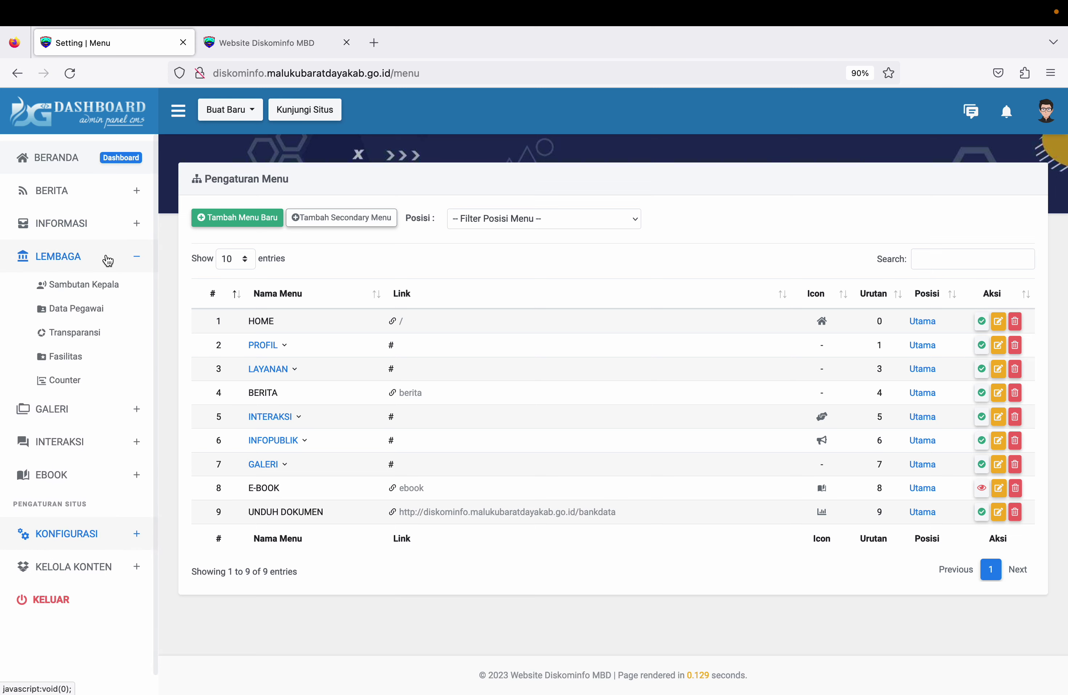
{"action": "left_click", "coordinate": [86, 291]}
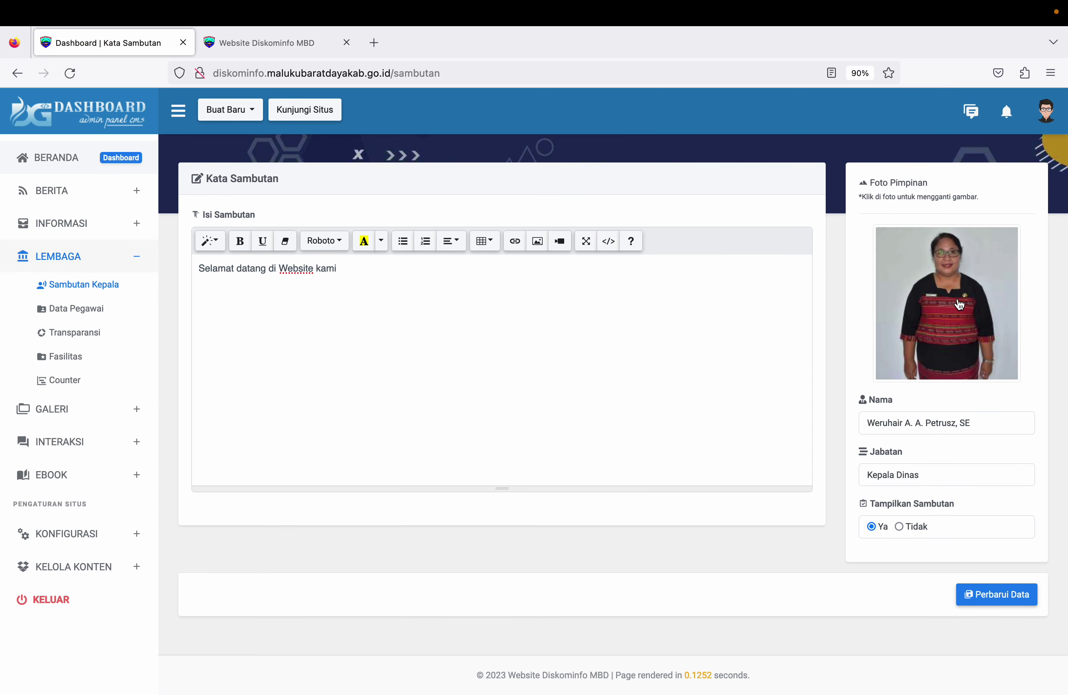
{"action": "left_click", "coordinate": [928, 316]}
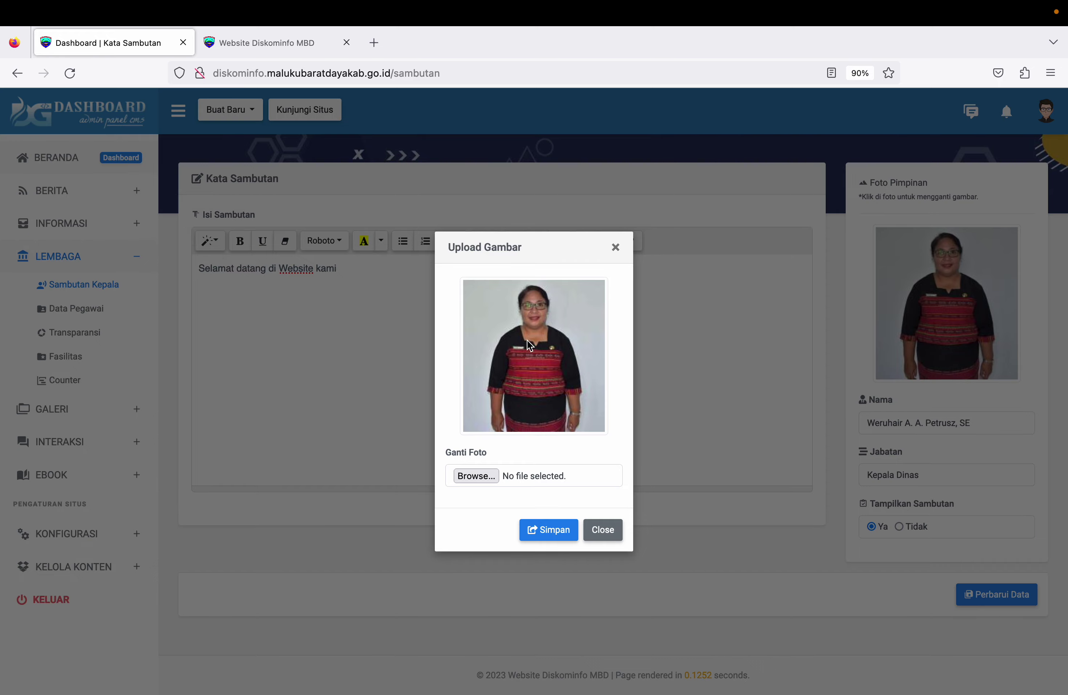
{"action": "left_click", "coordinate": [600, 530]}
Step: Check the leader's Nama and Jabatan fields, then return to BERANDA
{"action": "left_click", "coordinate": [975, 423]}
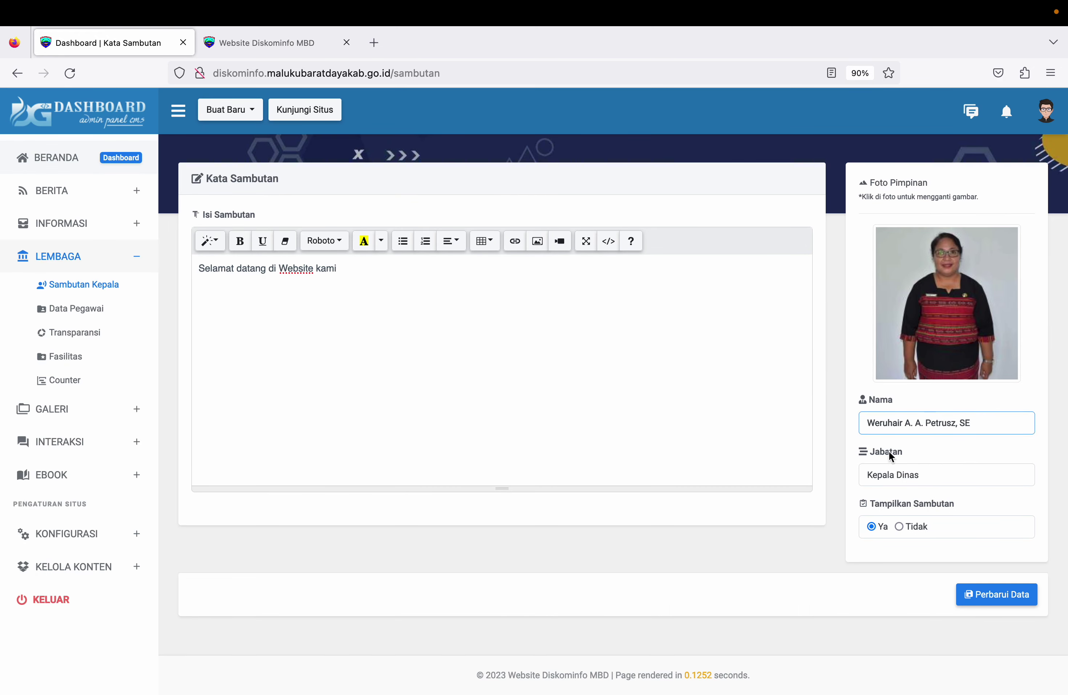
{"action": "left_click", "coordinate": [930, 478]}
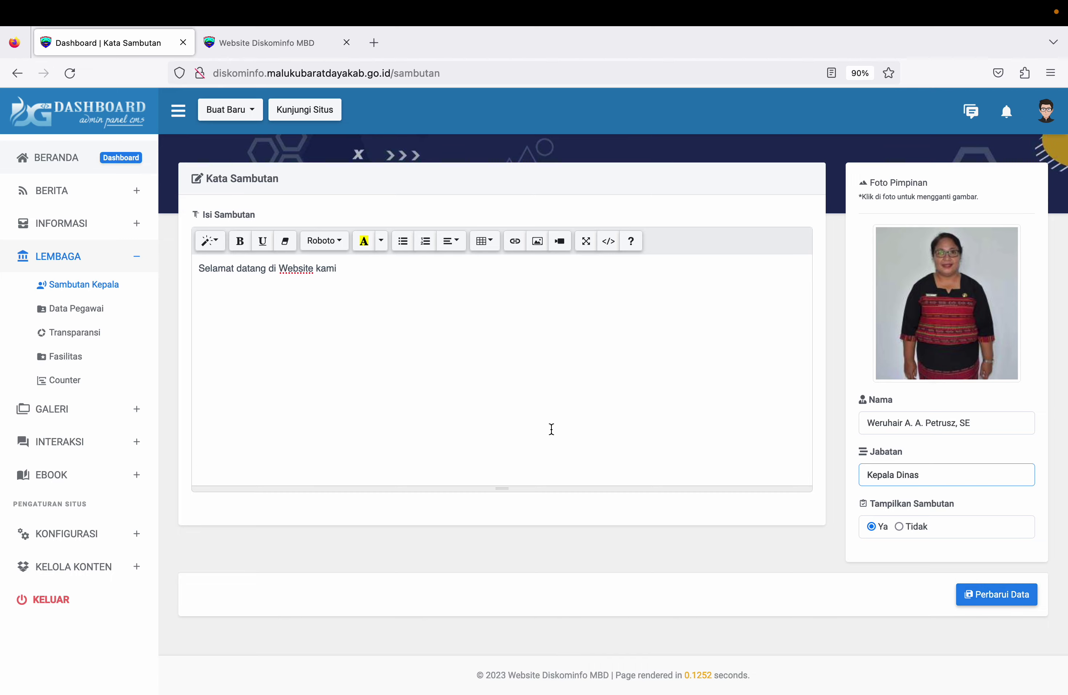
{"action": "left_click", "coordinate": [58, 165]}
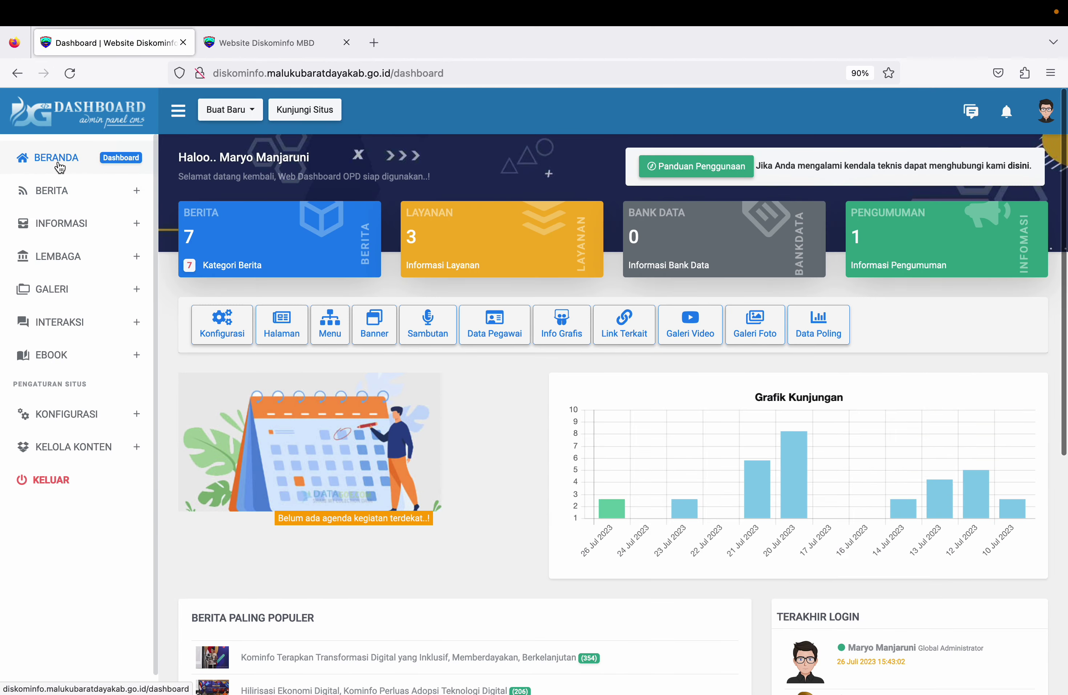
Step: Open KONFIGURASI > Pengaturan and click into the Alamat Kantor field reading Tiakur
{"action": "left_click", "coordinate": [222, 324]}
{"action": "left_click", "coordinate": [586, 495]}
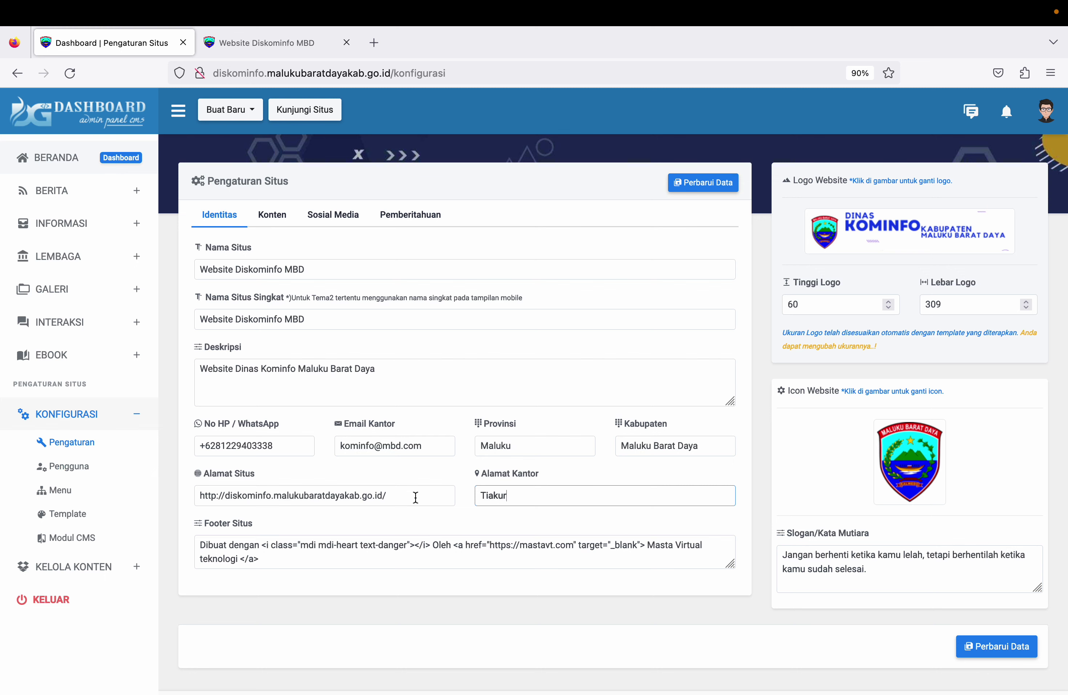
Step: Save the settings with Perbarui Data, then switch to the public Website Diskominfo MBD tab
{"action": "left_click", "coordinate": [708, 190]}
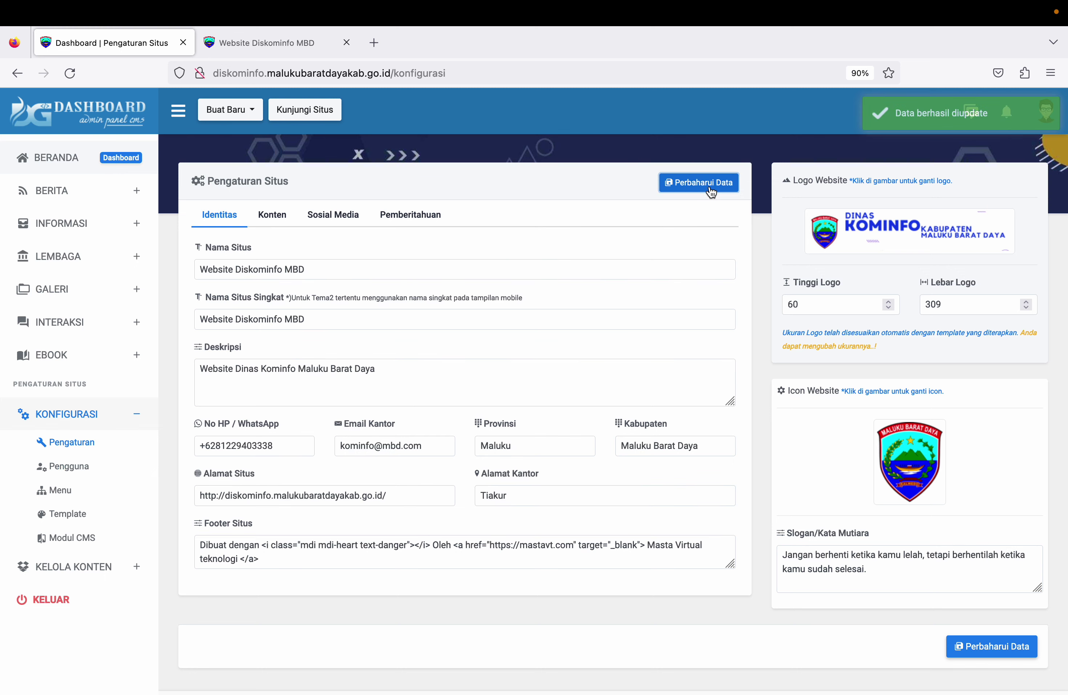
{"action": "left_click", "coordinate": [298, 34]}
Step: In the admin tab, open KELOLA KONTEN > Banner listing mbd1–mbd4, and open then cancel Tambah Banner Baru
{"action": "left_click", "coordinate": [118, 40]}
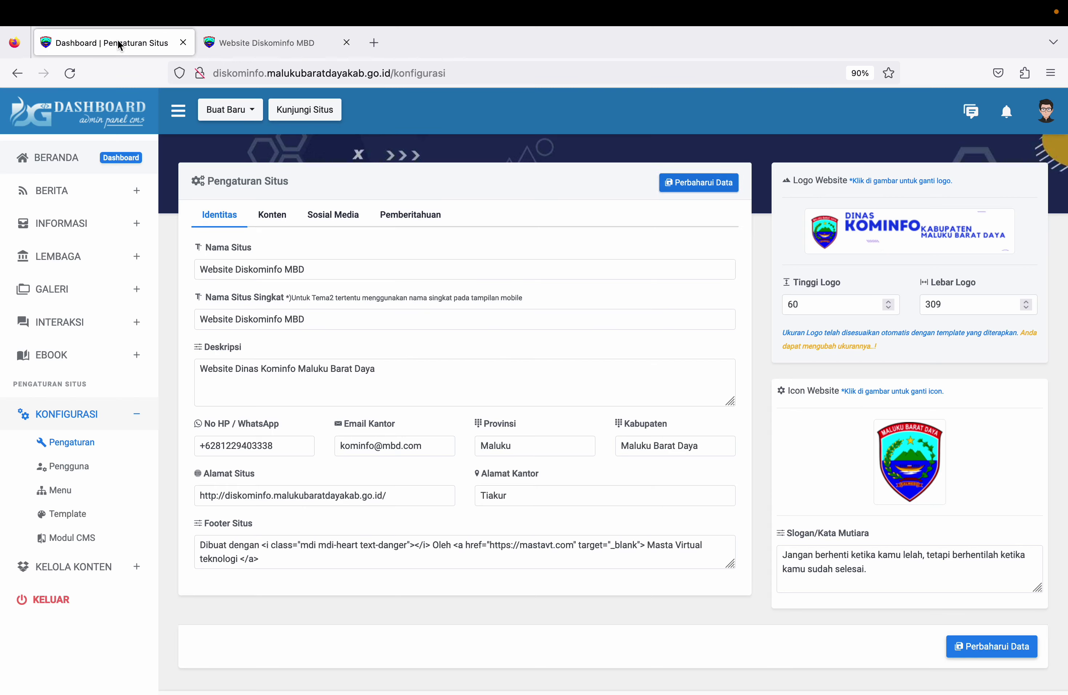
{"action": "left_click", "coordinate": [91, 416]}
{"action": "left_click", "coordinate": [98, 437]}
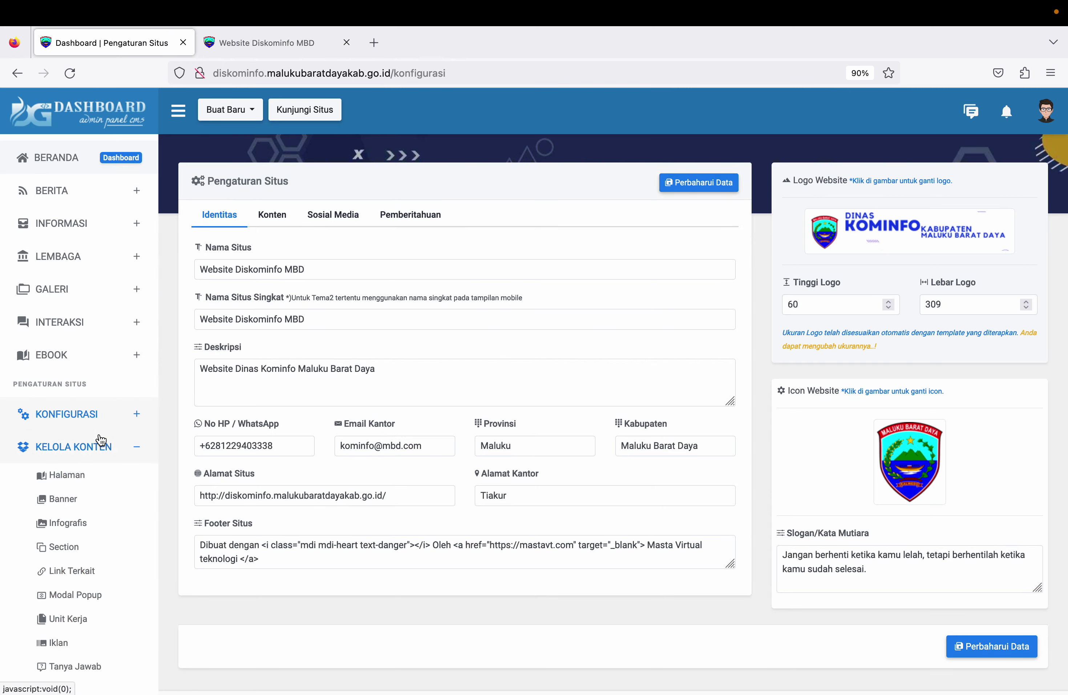
{"action": "left_click", "coordinate": [66, 499]}
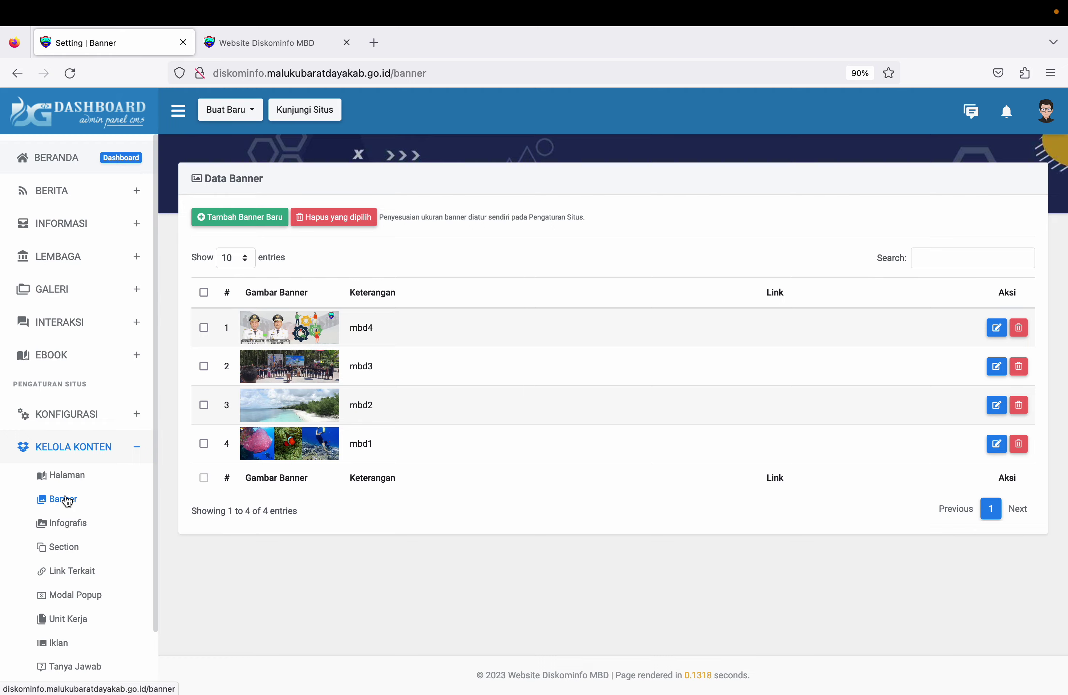
{"action": "left_click", "coordinate": [232, 222]}
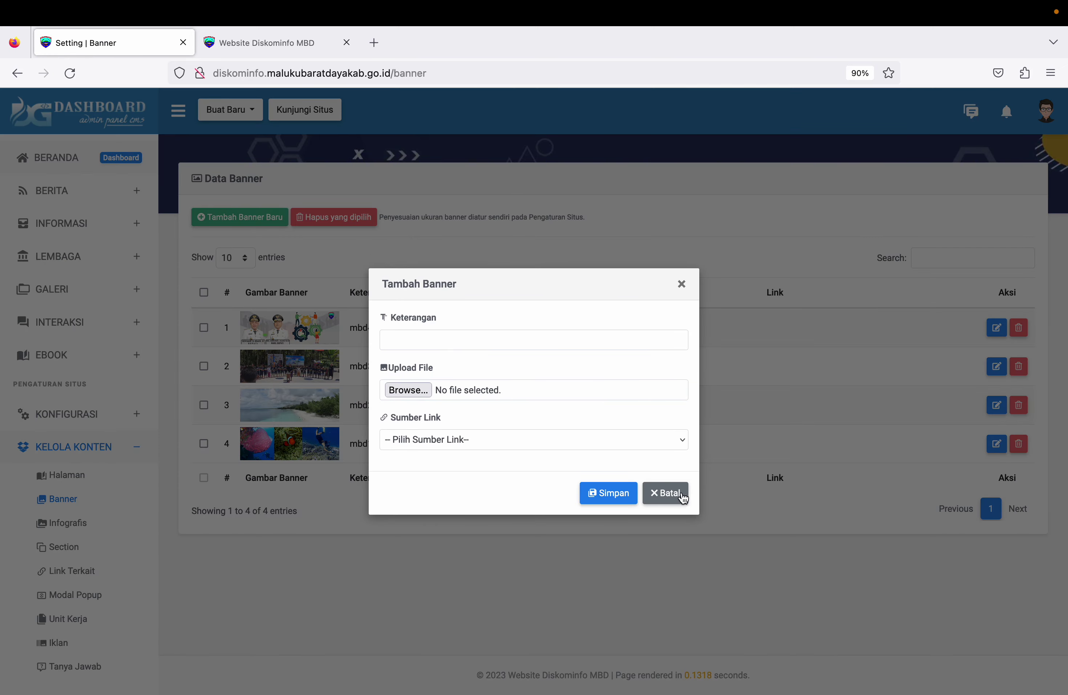
{"action": "left_click", "coordinate": [666, 493]}
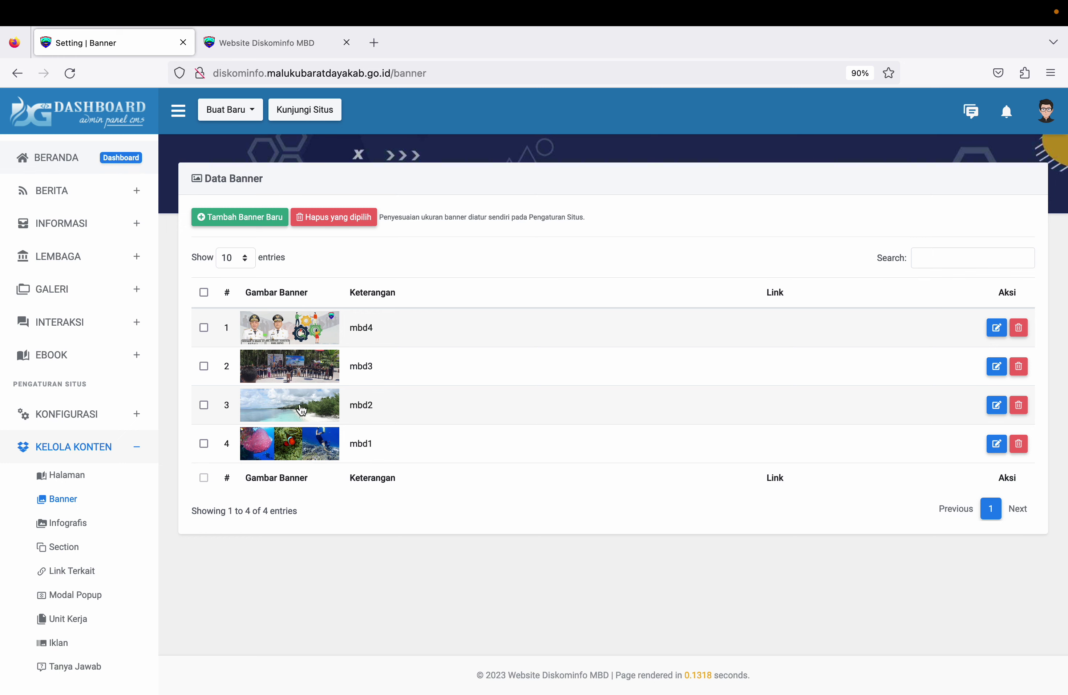
{"action": "left_click", "coordinate": [93, 448]}
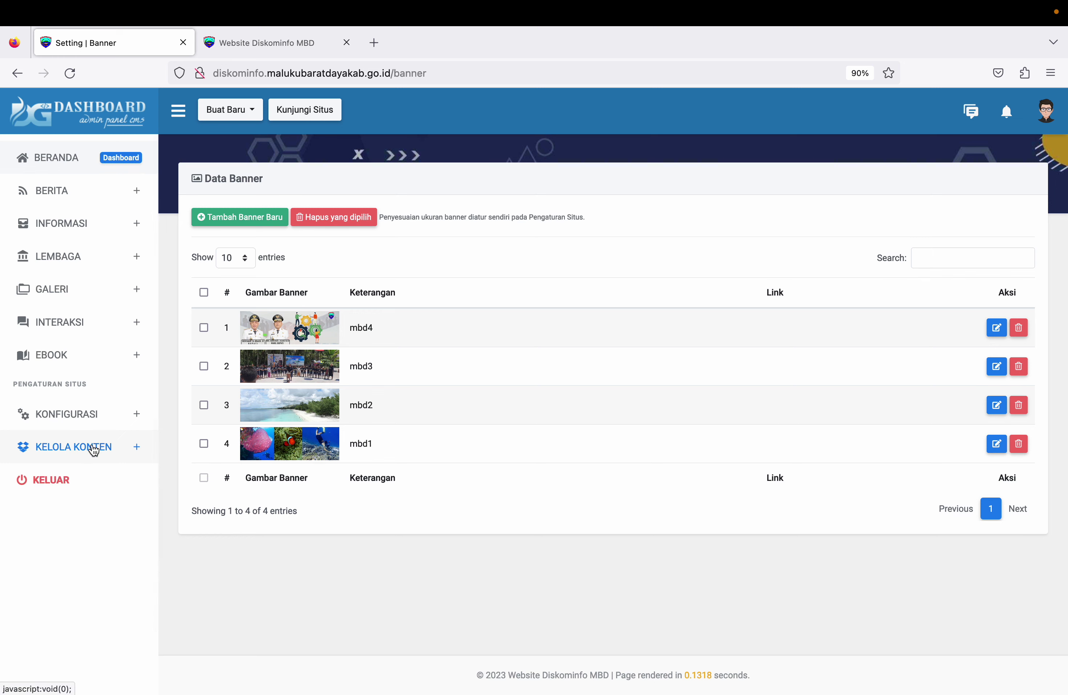
Step: Switch to the public site and scroll to view its banner carousel
{"action": "left_click", "coordinate": [293, 47]}
{"action": "scroll", "coordinate": [404, 343], "scroll_direction": "down", "scroll_amount": 3}
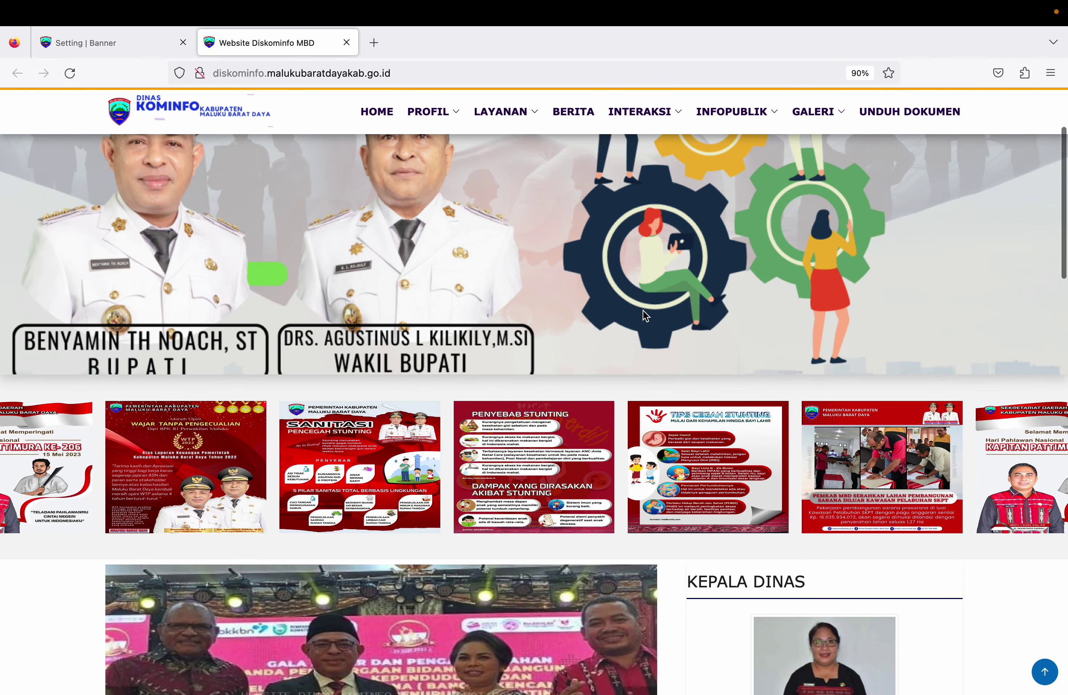
{"action": "scroll", "coordinate": [526, 435], "scroll_direction": "up", "scroll_amount": 3}
{"action": "scroll", "coordinate": [506, 421], "scroll_direction": "down", "scroll_amount": 3}
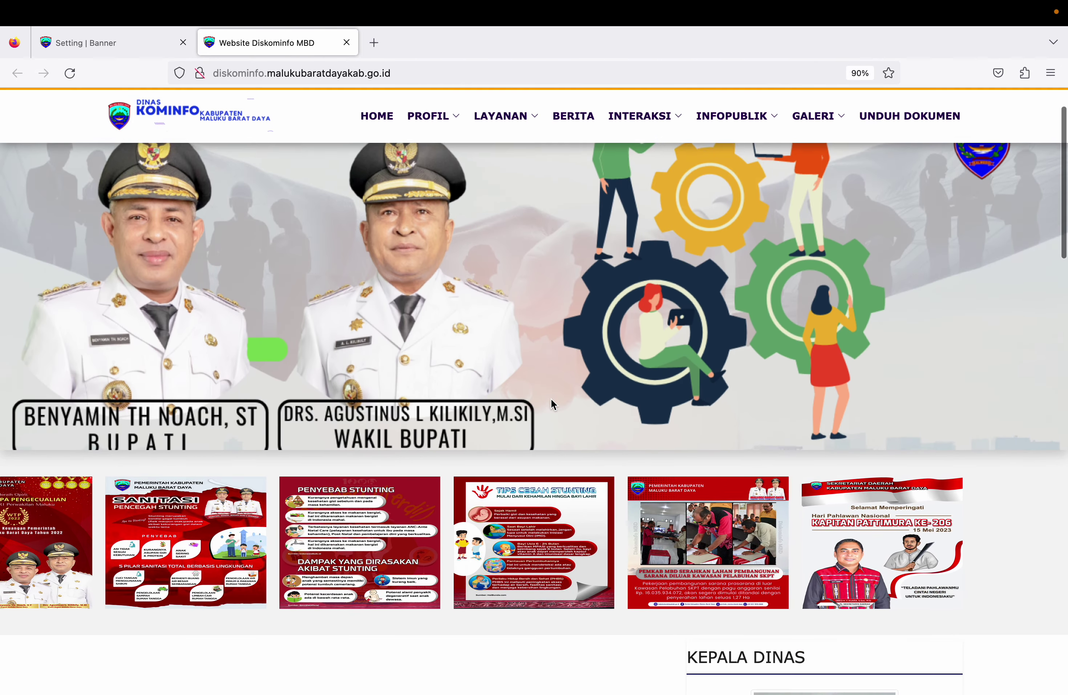